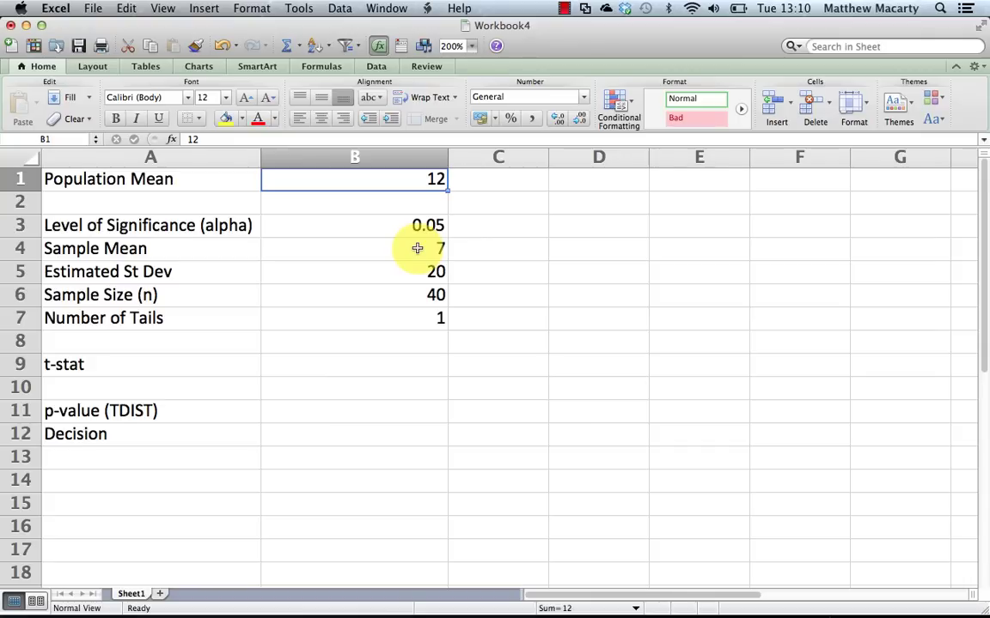
- Calculate the t-stat in B9 with the formula =(B4-B1)/(B5/SQRT(B6))
{"action": "left_click", "coordinate": [292, 365]}
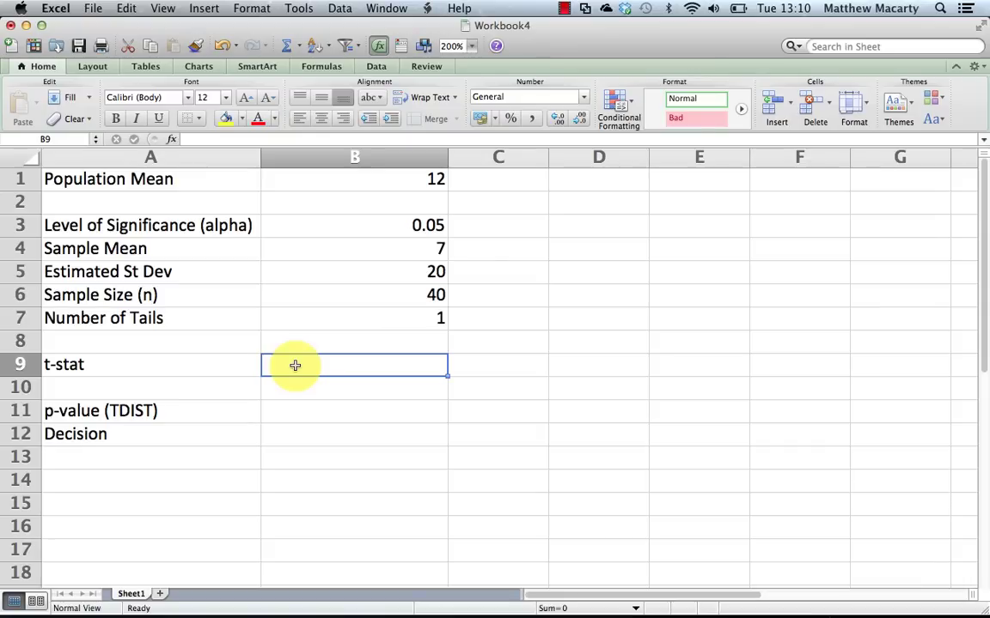
{"action": "type", "text": "=("}
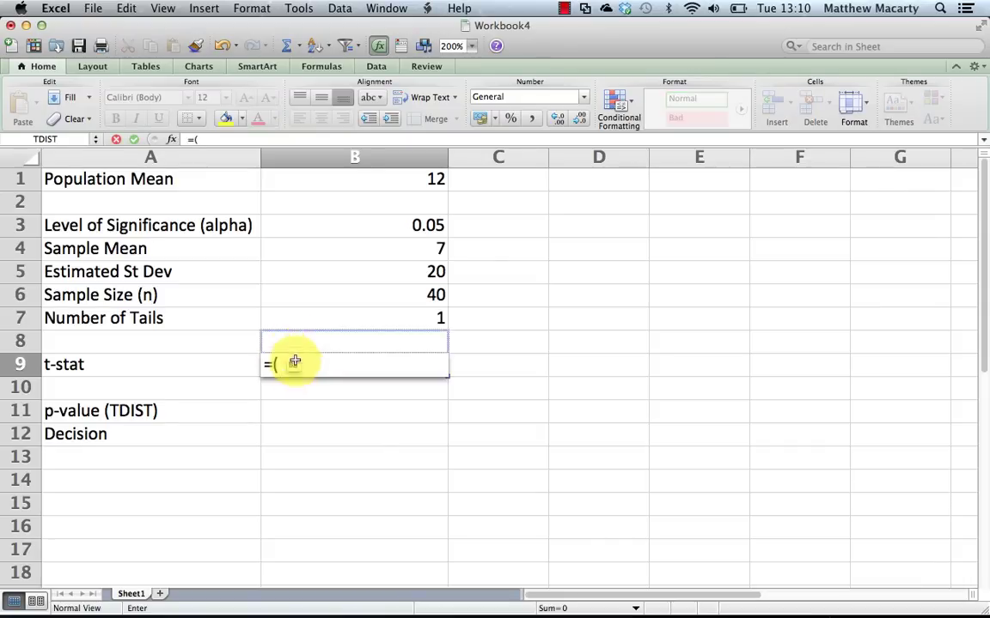
{"action": "left_click", "coordinate": [334, 251]}
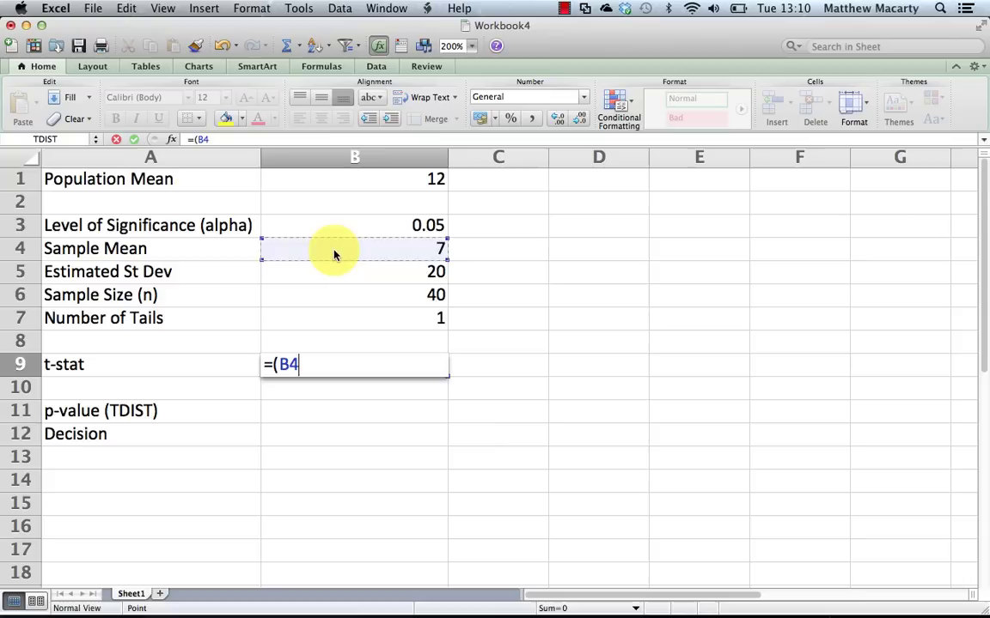
{"action": "type", "text": "-"}
{"action": "left_click", "coordinate": [353, 173]}
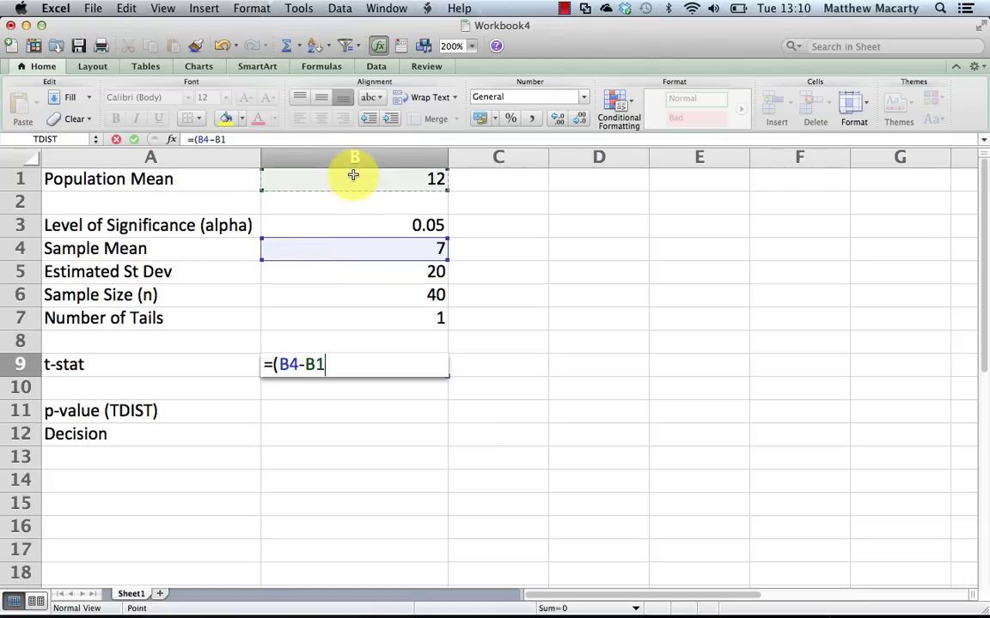
{"action": "type", "text": ")/"}
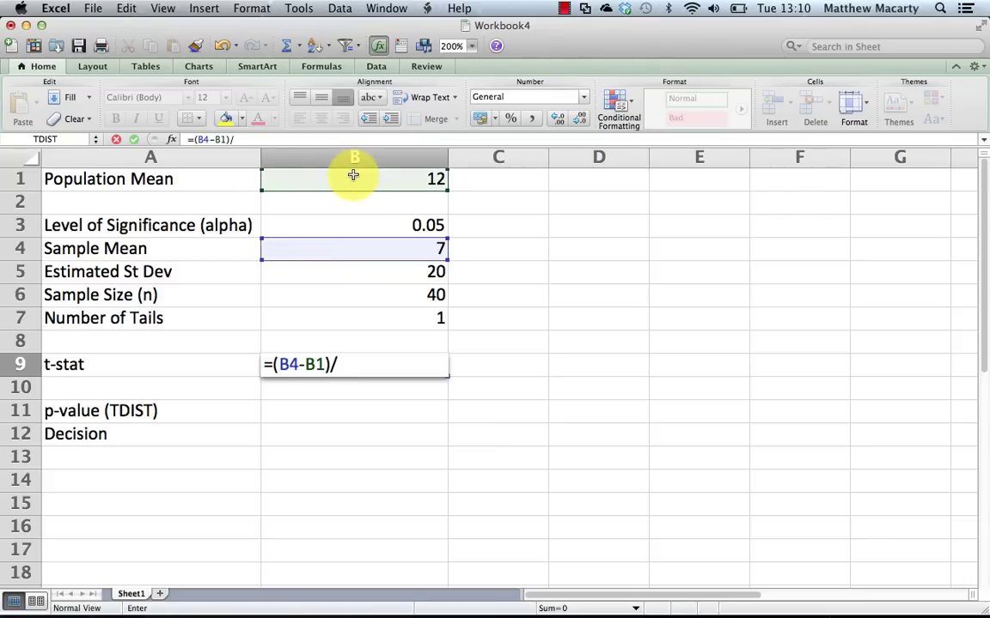
{"action": "type", "text": "("}
{"action": "left_click", "coordinate": [374, 274]}
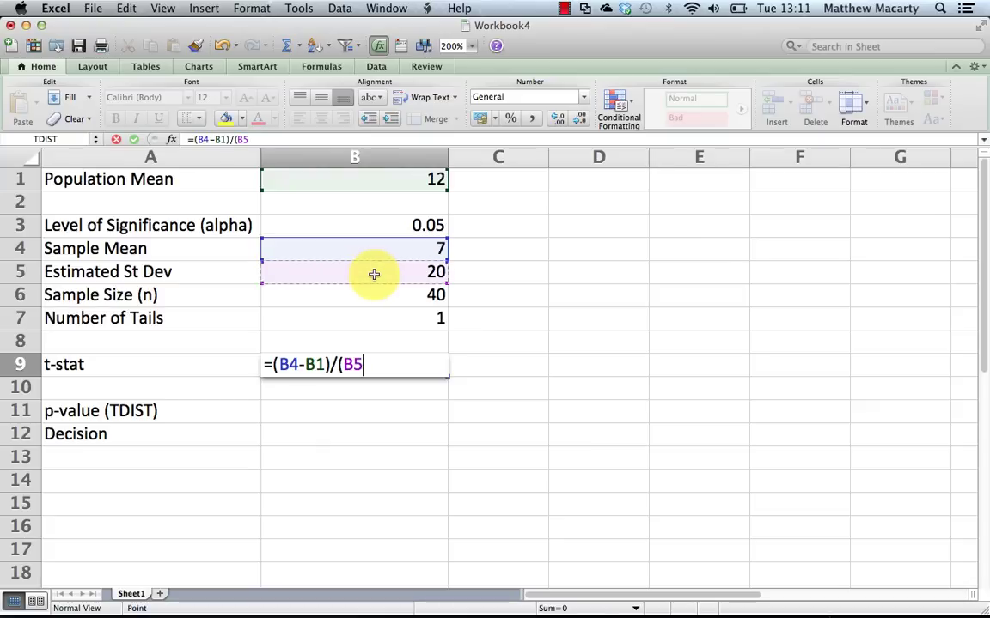
{"action": "type", "text": "/sqrt("}
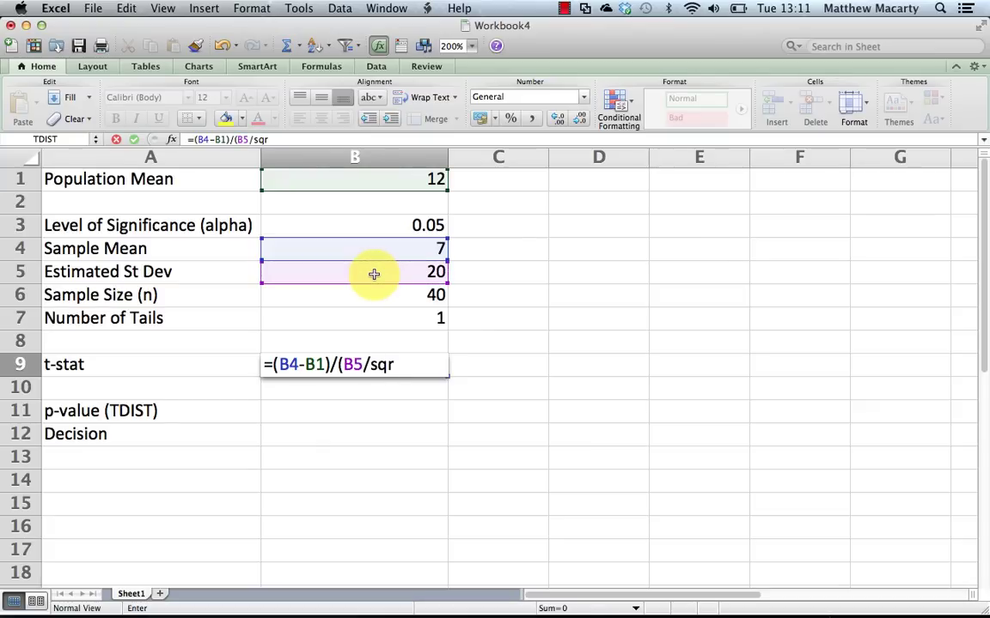
{"action": "left_click", "coordinate": [382, 292]}
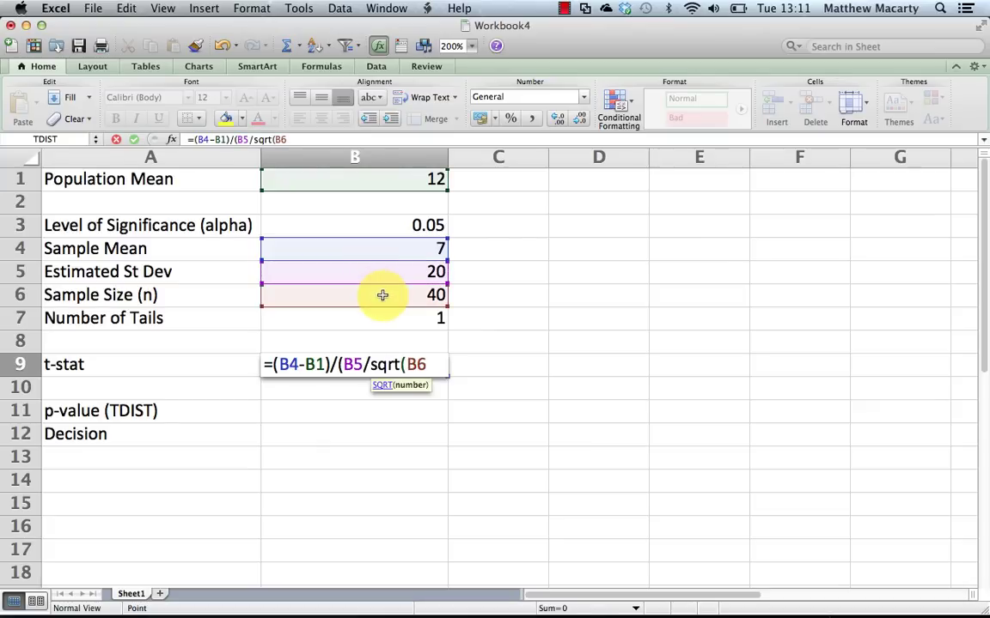
{"action": "type", "text": ")"}
{"action": "type", "text": ")"}
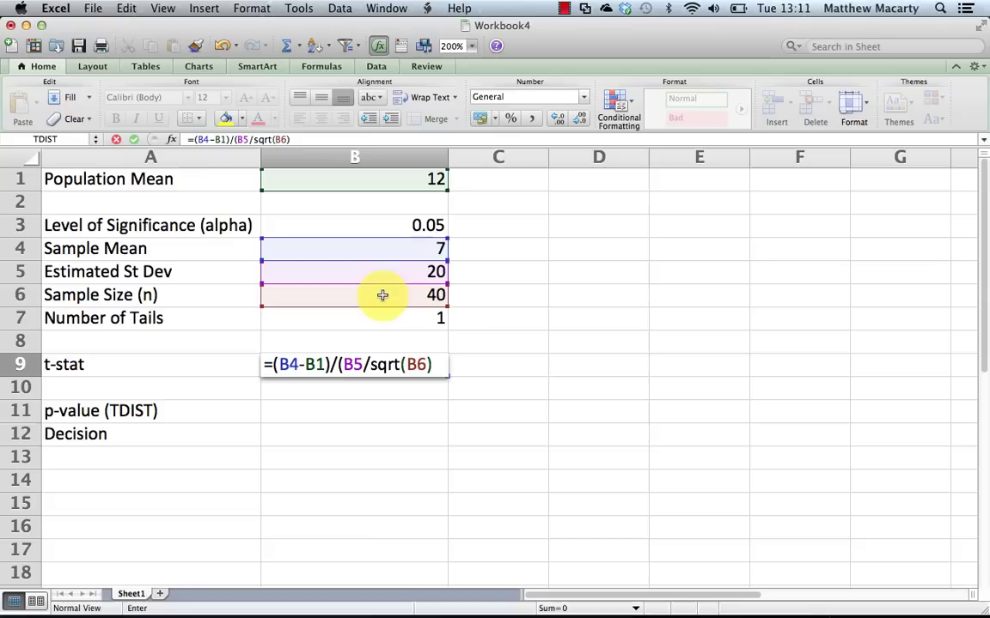
{"action": "key", "text": "Return"}
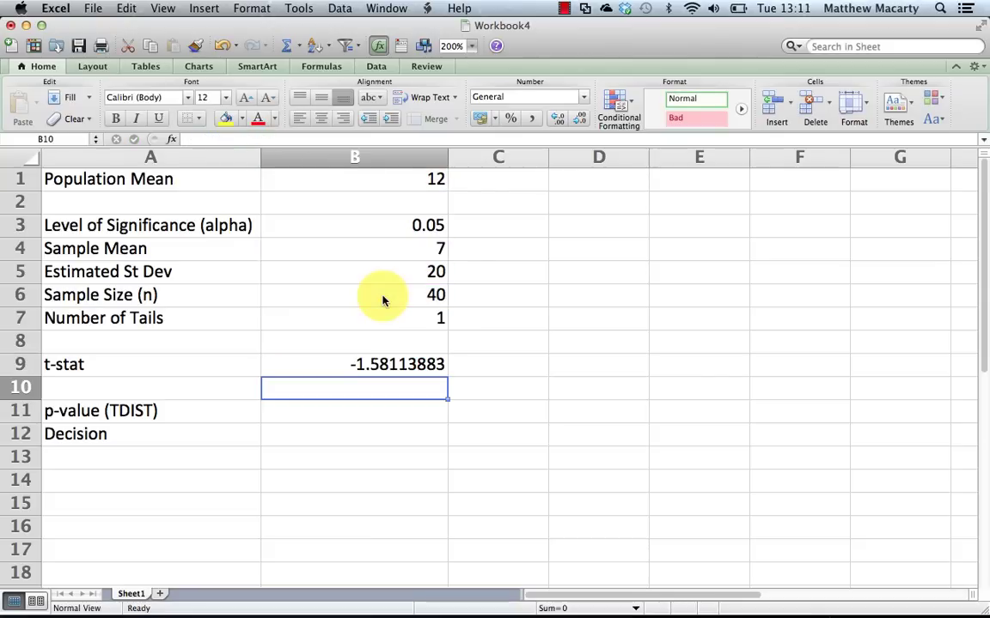
- Wrap the whole t-stat formula in B9 in the ABS function so it returns an absolute value
{"action": "key", "text": "Up"}
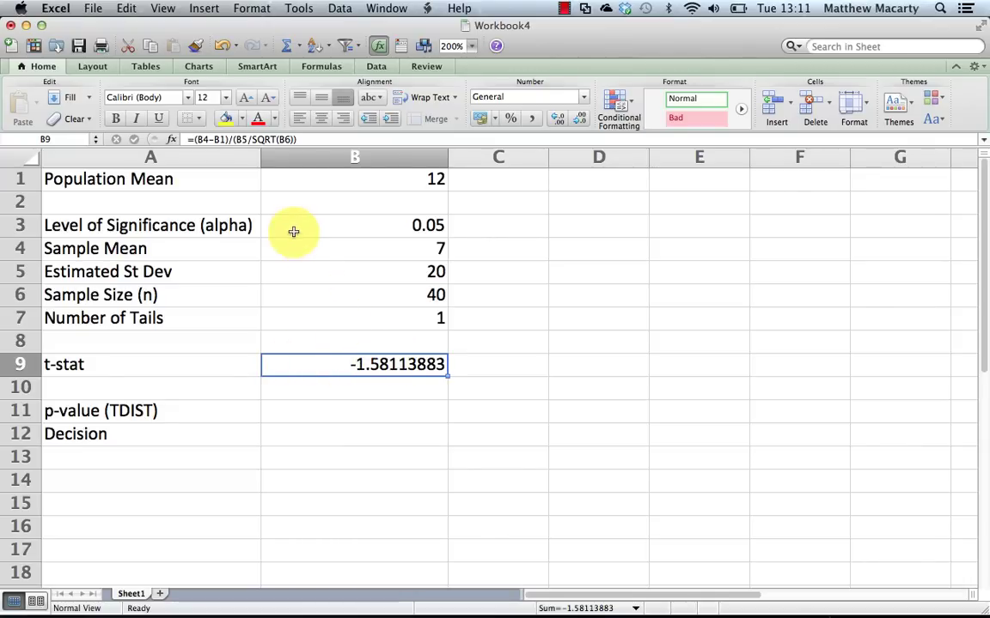
{"action": "left_click", "coordinate": [194, 139]}
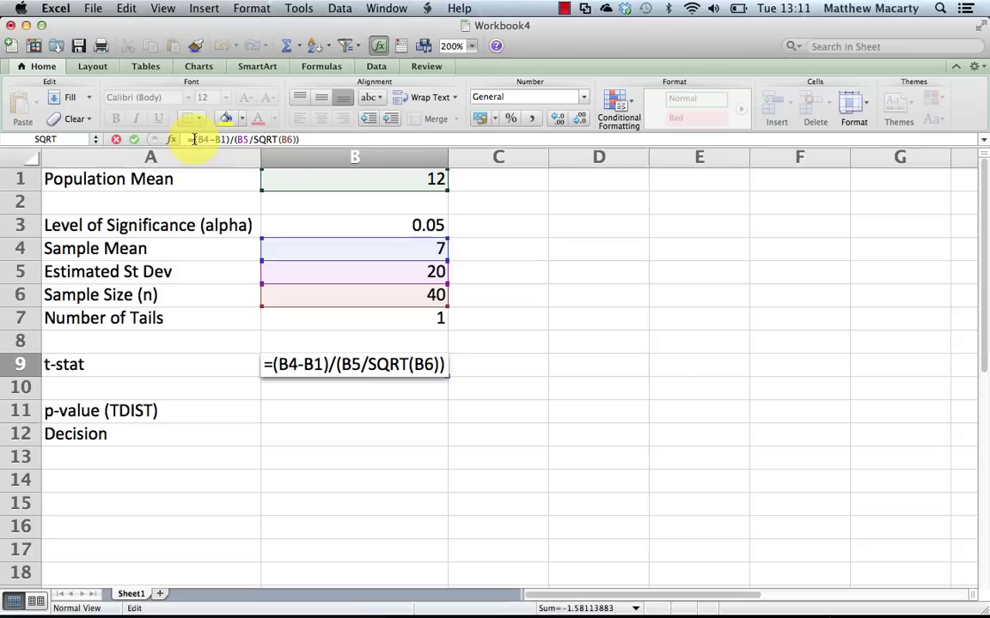
{"action": "type", "text": "abs("}
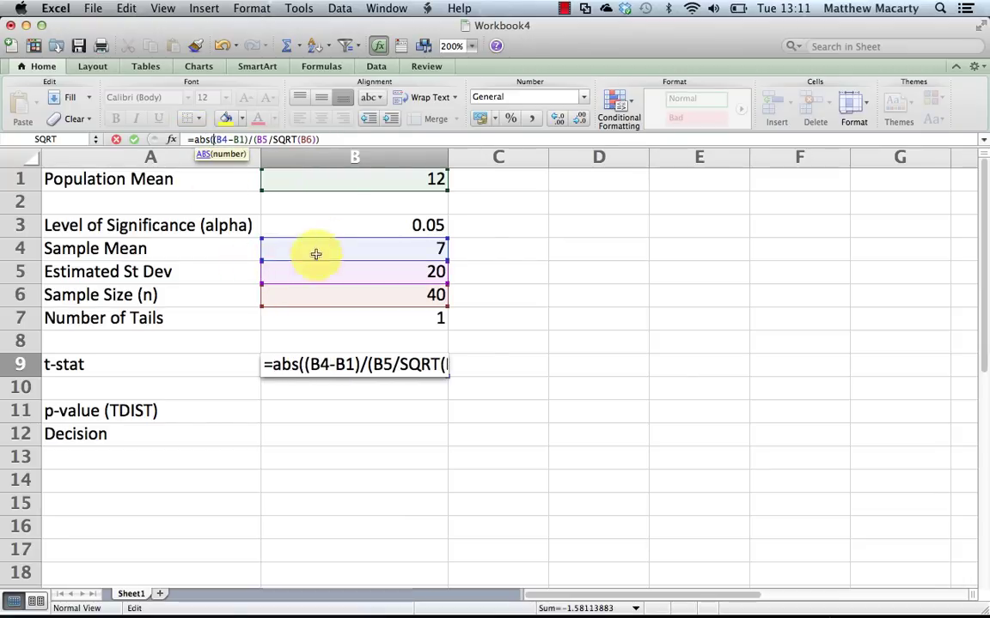
{"action": "left_click", "coordinate": [348, 137]}
{"action": "type", "text": ")"}
{"action": "key", "text": "Return"}
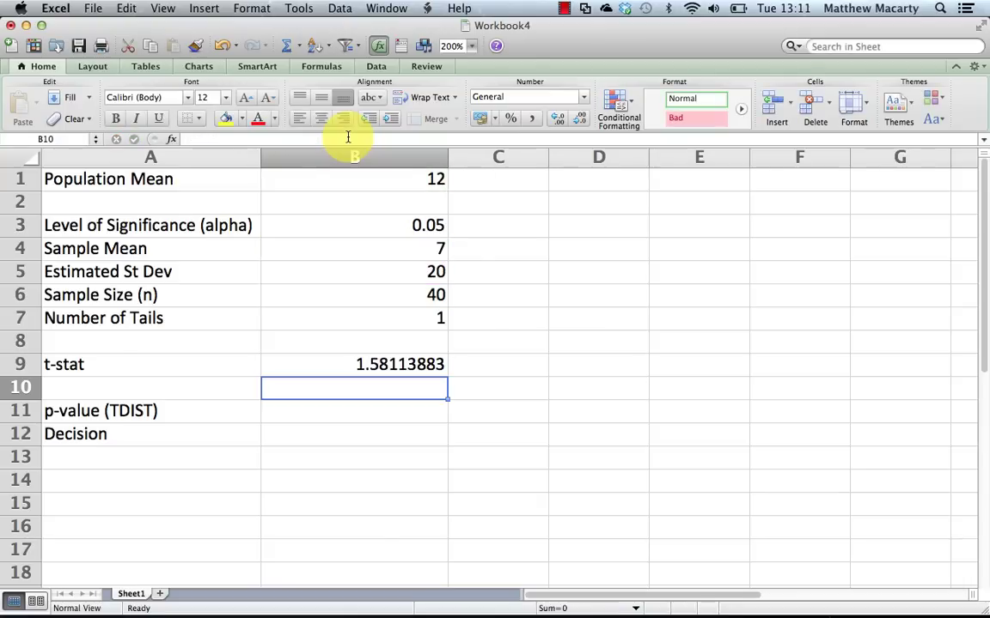
- Calculate the p-value in B11 with the formula =TDIST(B9,B6-1,B7)
{"action": "left_click", "coordinate": [362, 418]}
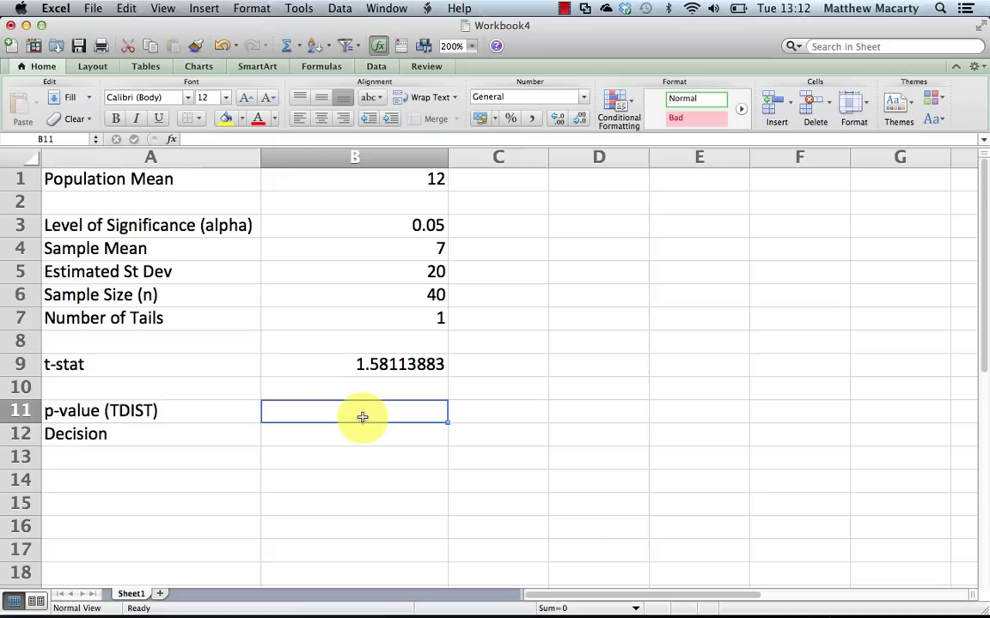
{"action": "type", "text": "="}
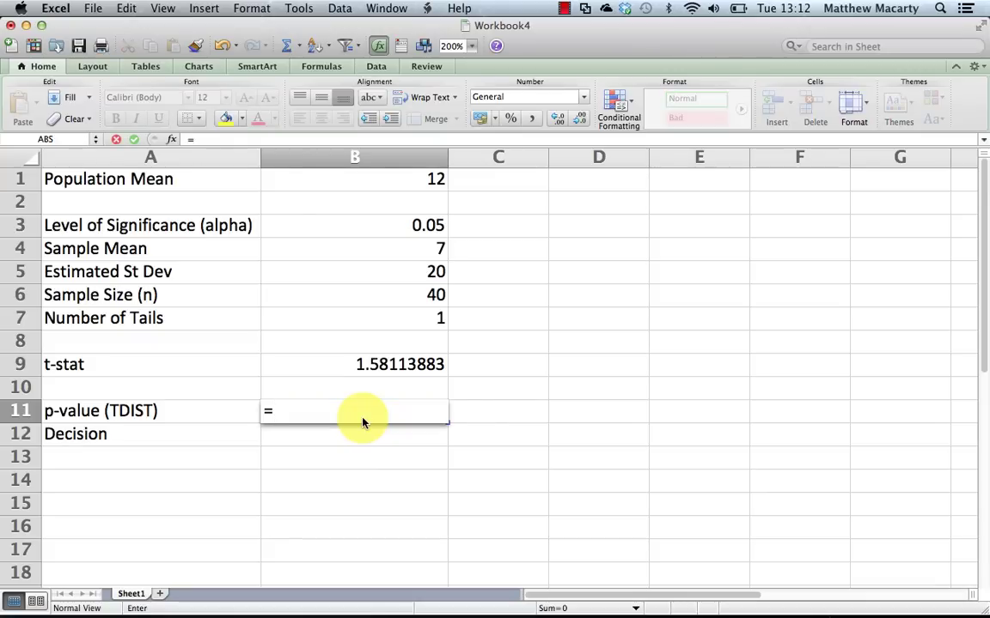
{"action": "type", "text": "tdist("}
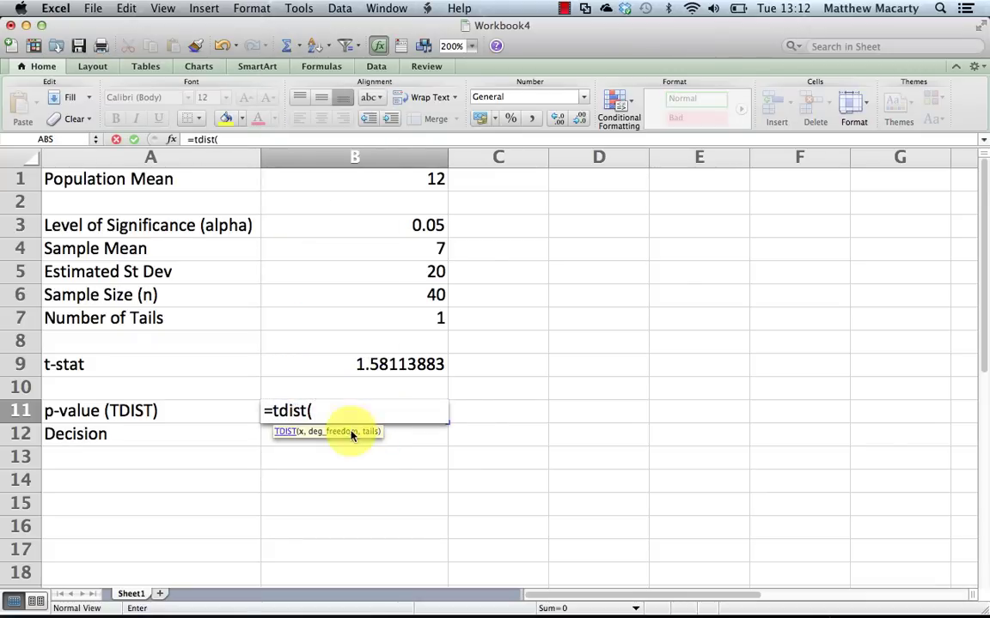
{"action": "left_click", "coordinate": [355, 374]}
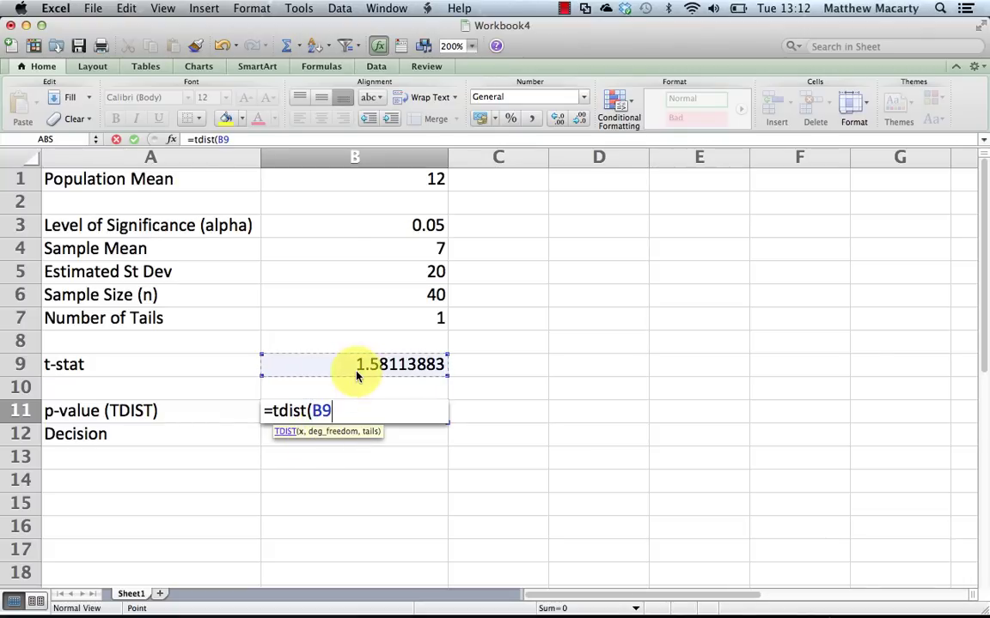
{"action": "type", "text": ","}
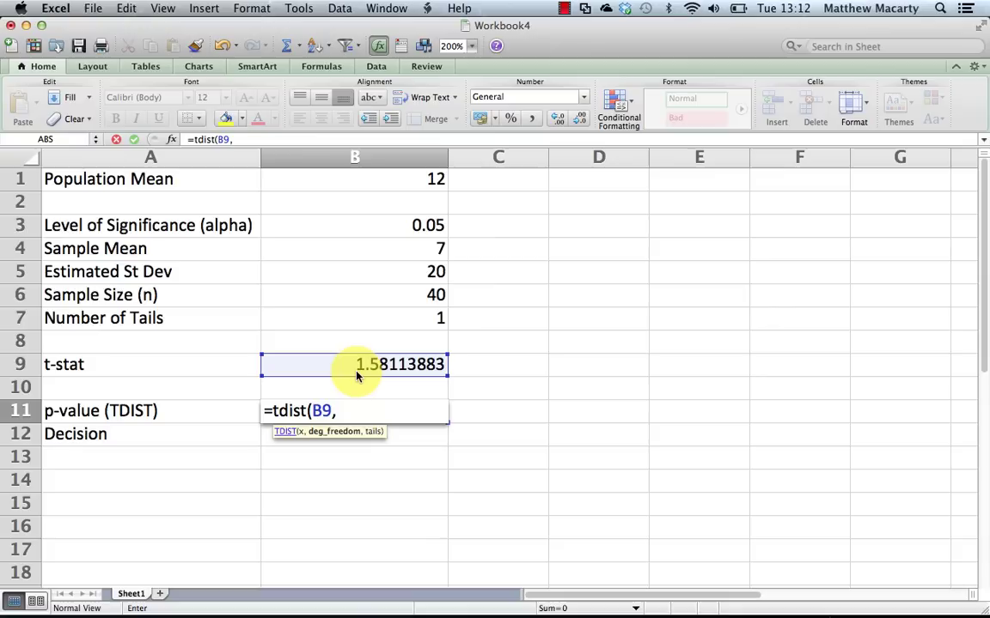
{"action": "left_click", "coordinate": [388, 299]}
{"action": "type", "text": "-"}
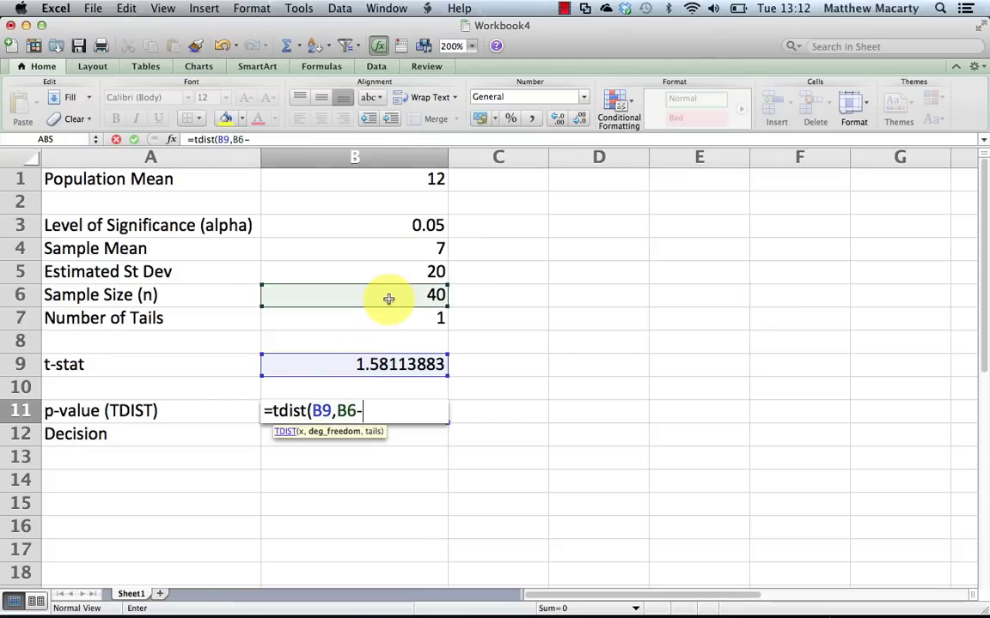
{"action": "type", "text": "1,"}
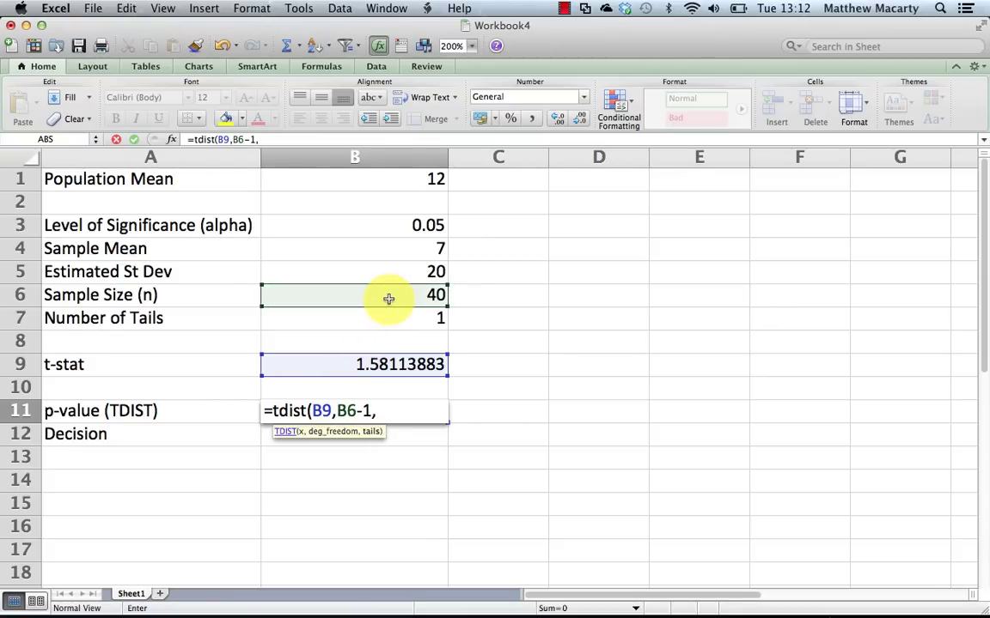
{"action": "left_click", "coordinate": [392, 324]}
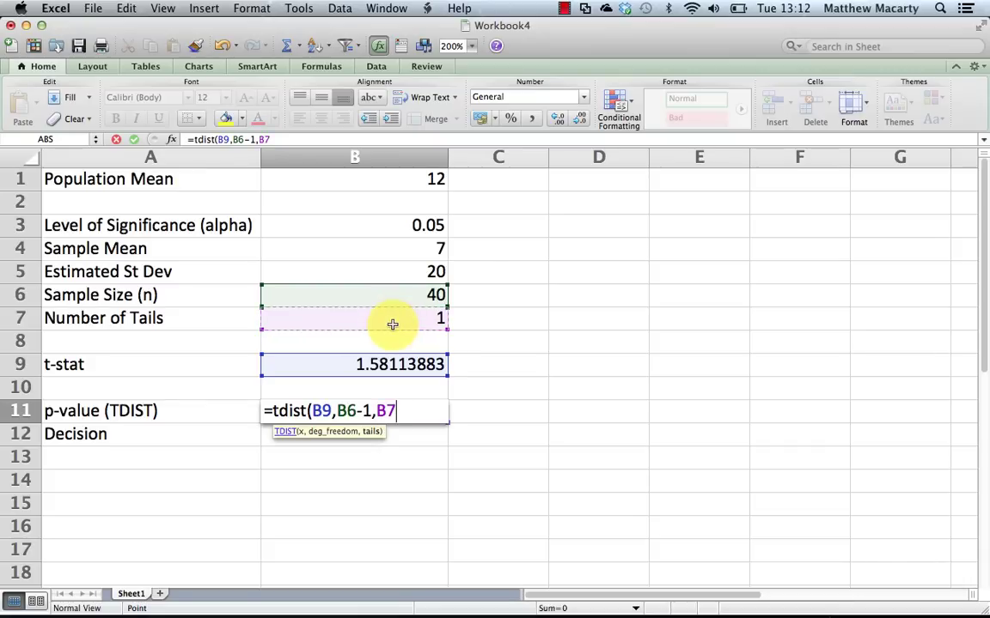
{"action": "type", "text": ")"}
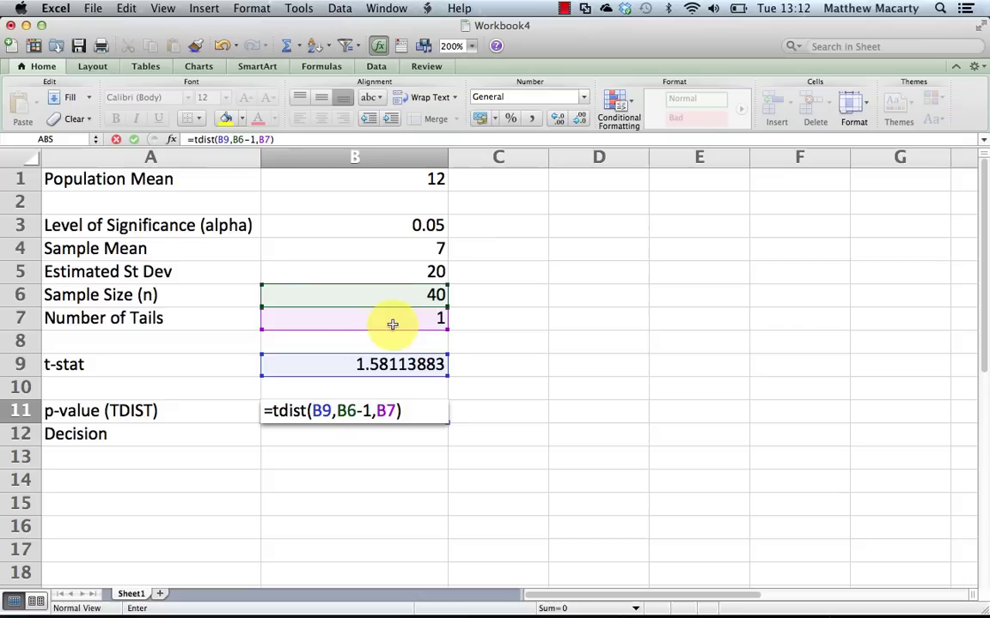
{"action": "key", "text": "Return"}
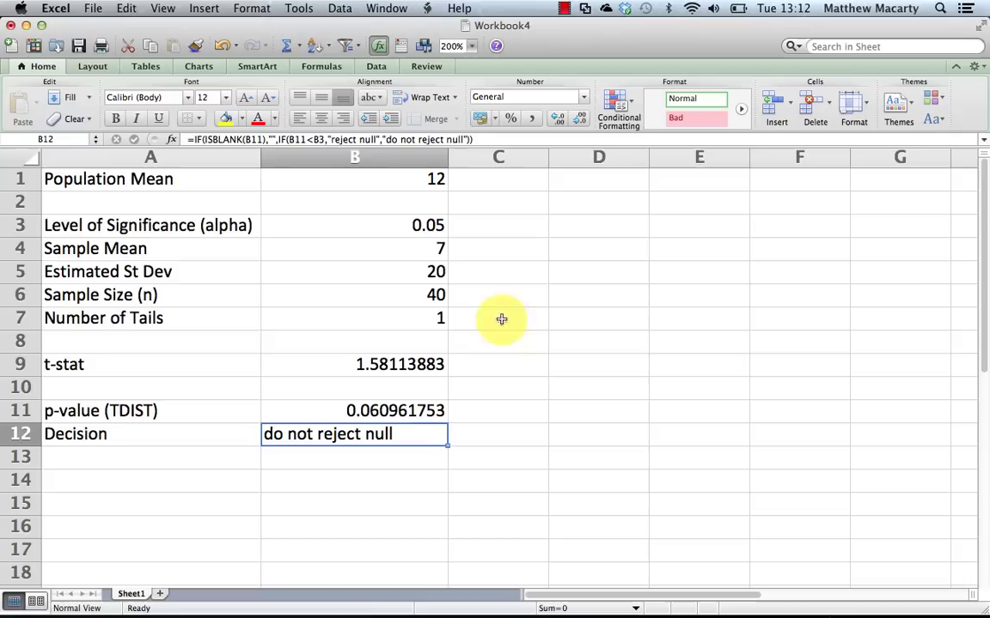
- Change the Sample Mean in B4 to 6.5
{"action": "left_click", "coordinate": [427, 251]}
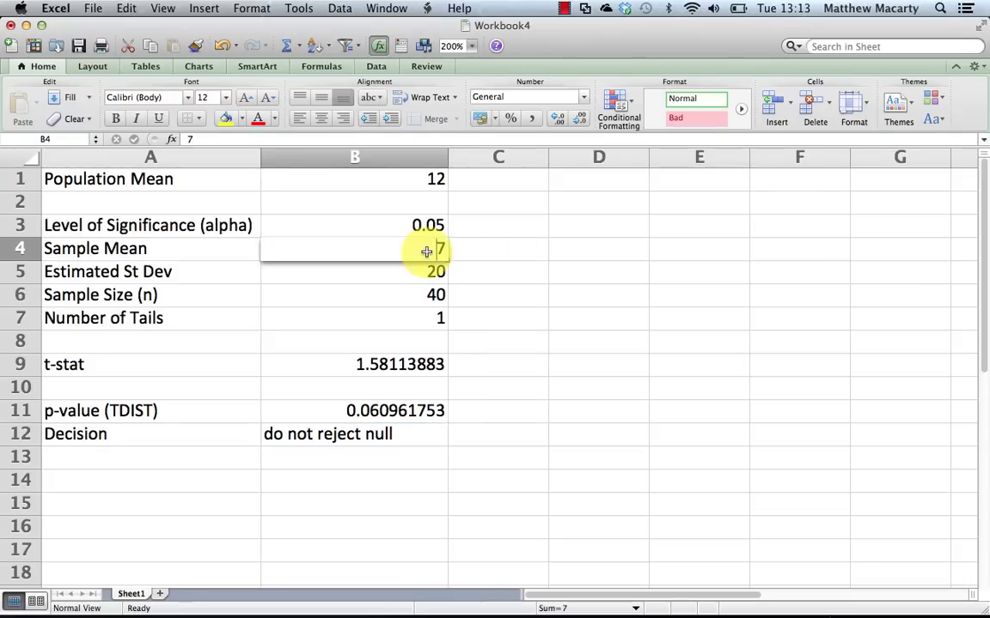
{"action": "type", "text": "6."}
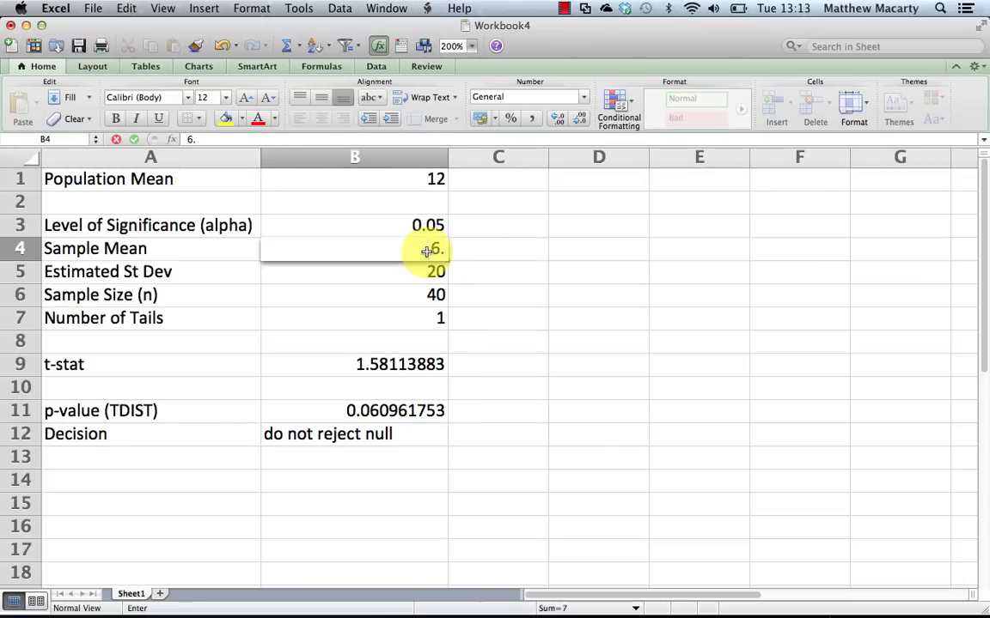
{"action": "type", "text": "5"}
{"action": "key", "text": "Return"}
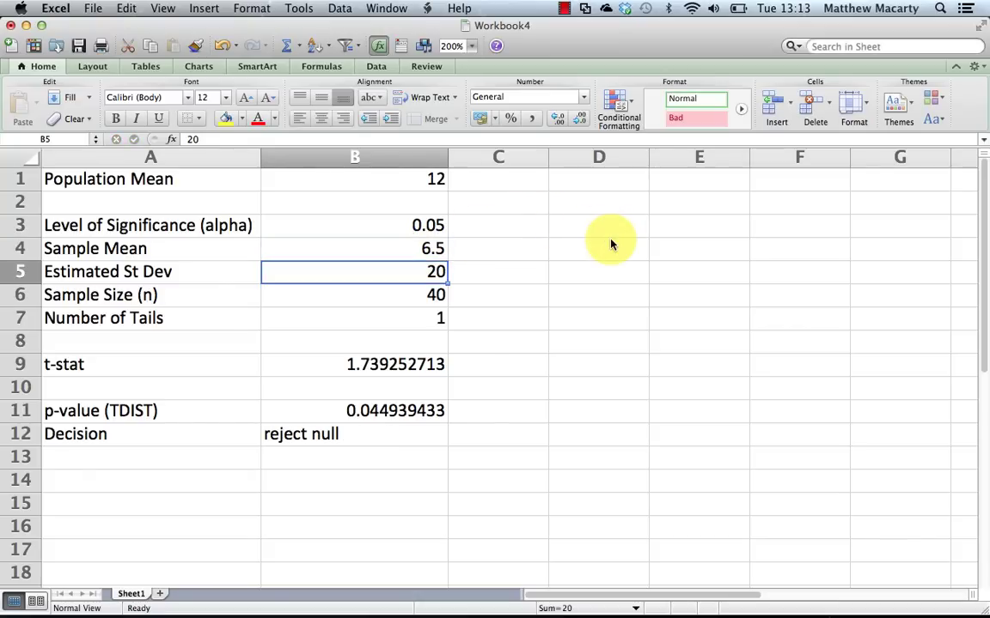